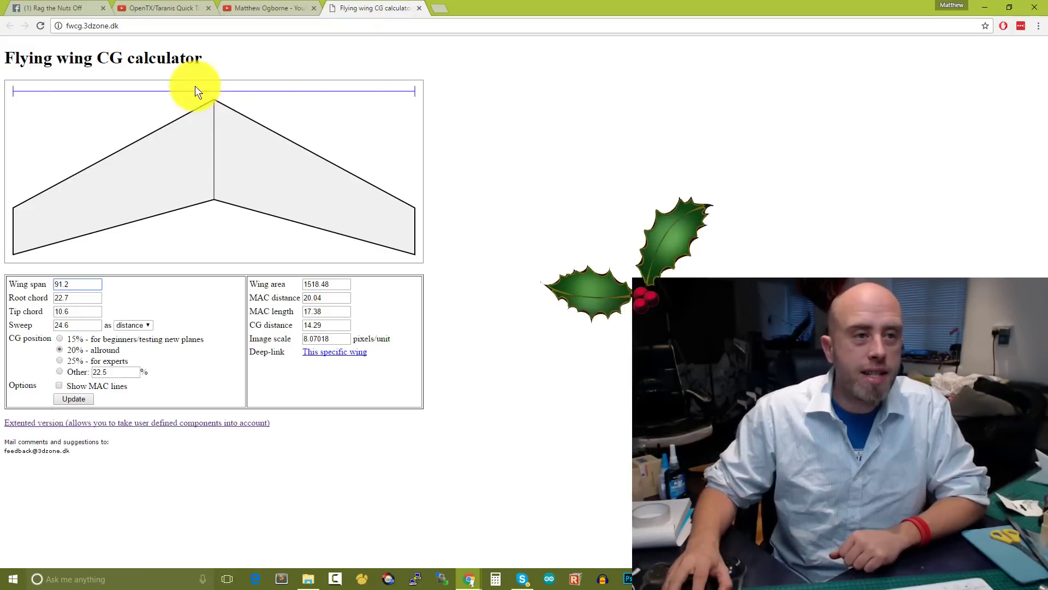
Step: Switch to the OpenTX/Taranis Quick Tip video on saving trim positions into the model
click(164, 9)
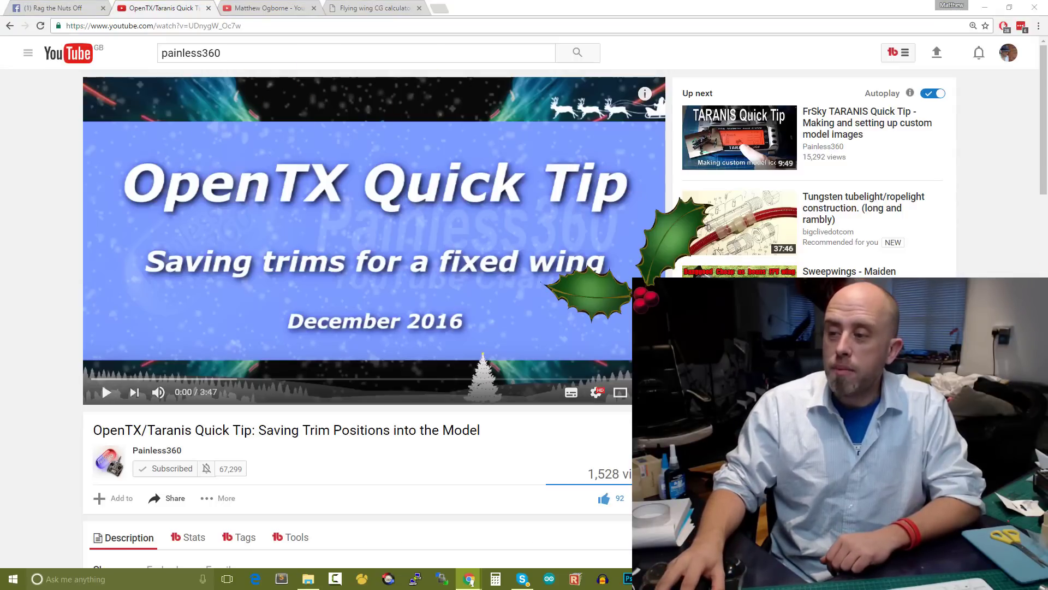
Step: Go back to the Flying wing CG calculator and start editing the Wing span field
click(363, 12)
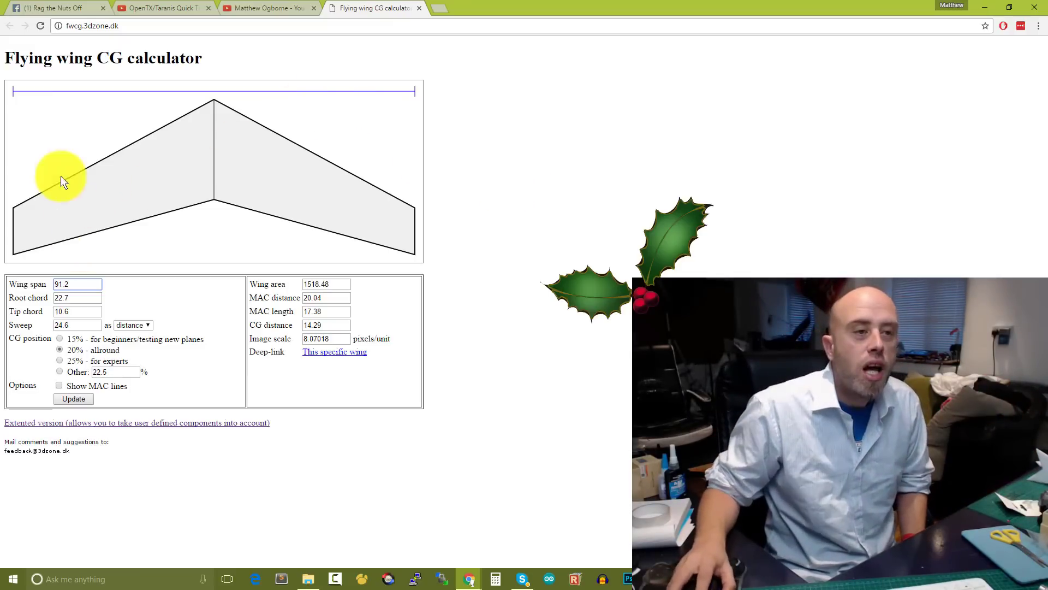
click(77, 284)
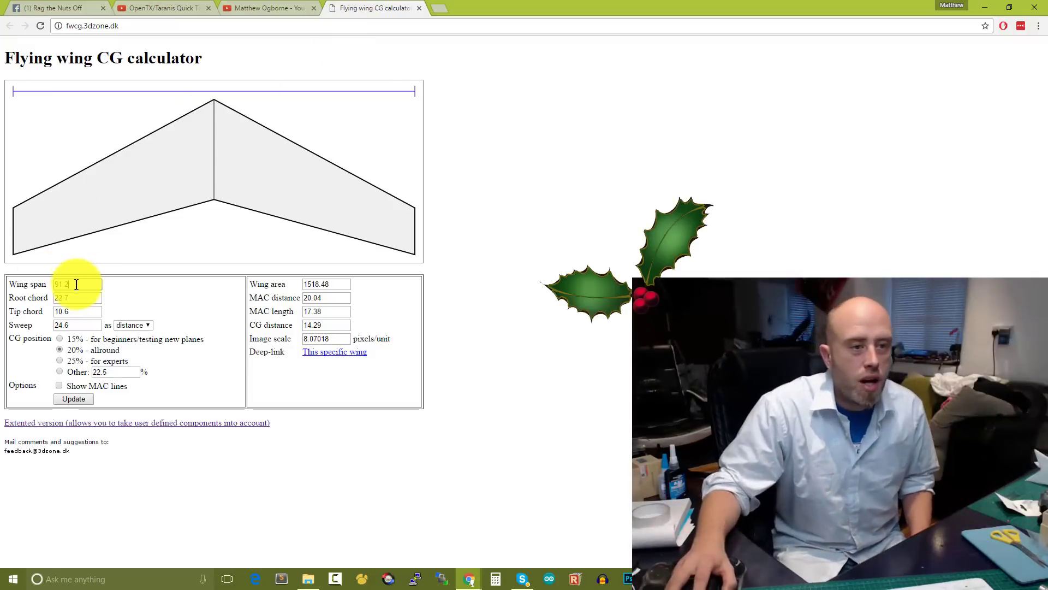
Step: Replace the wing span value with 585, then move to the Root chord field
click(77, 284)
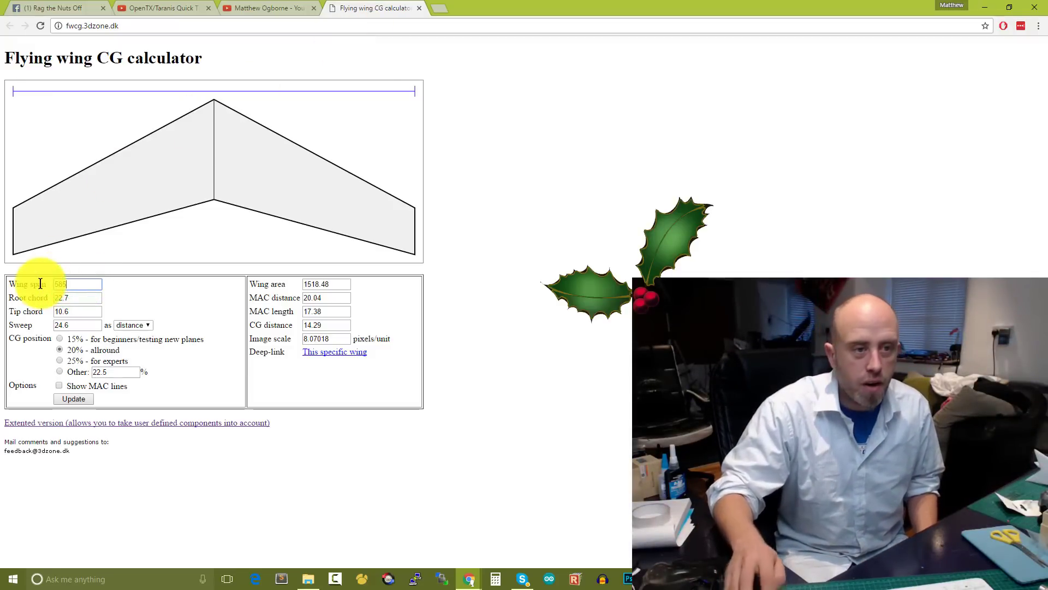
click(76, 300)
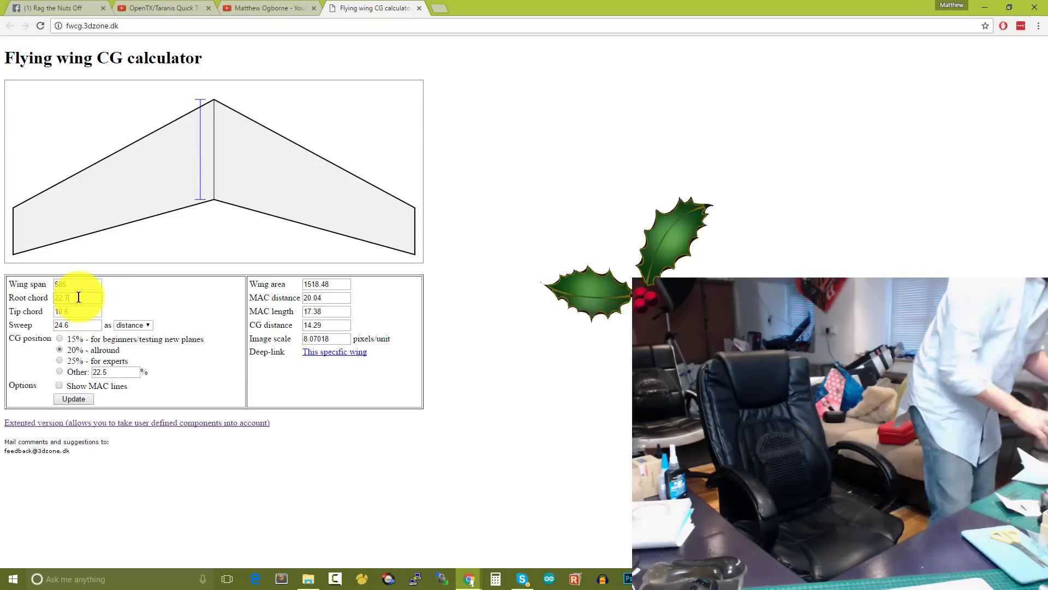
Step: Replace the root chord value with 185, then select the Tip chord value
double_click(78, 297)
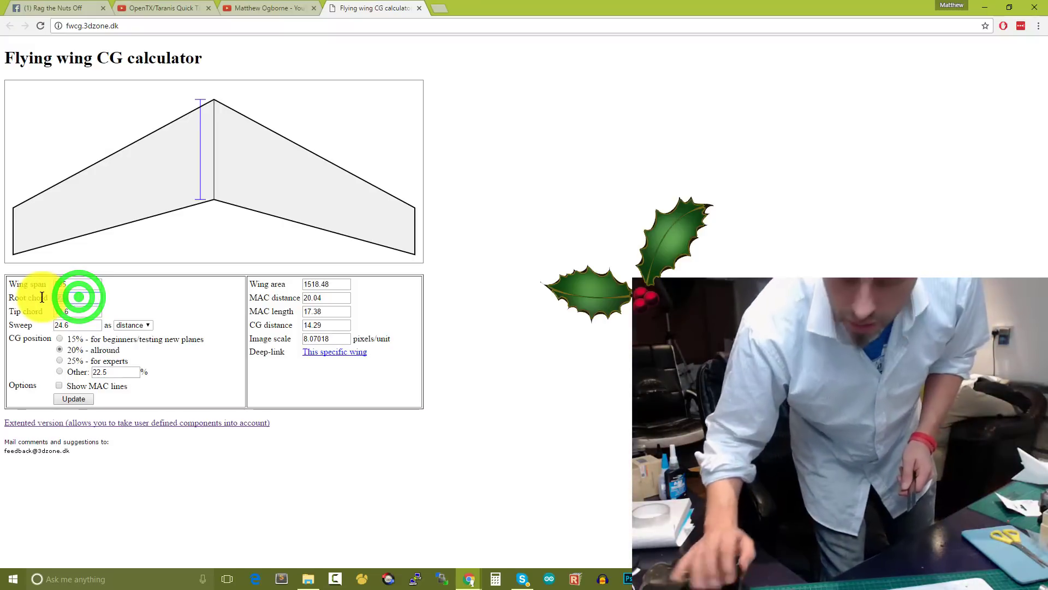
text(185)
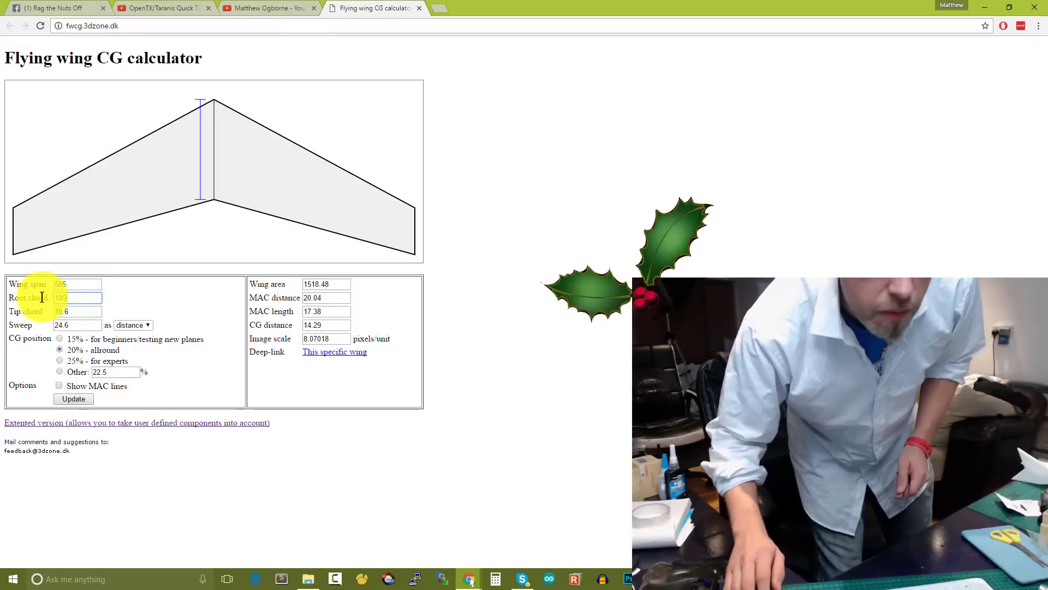
double_click(75, 311)
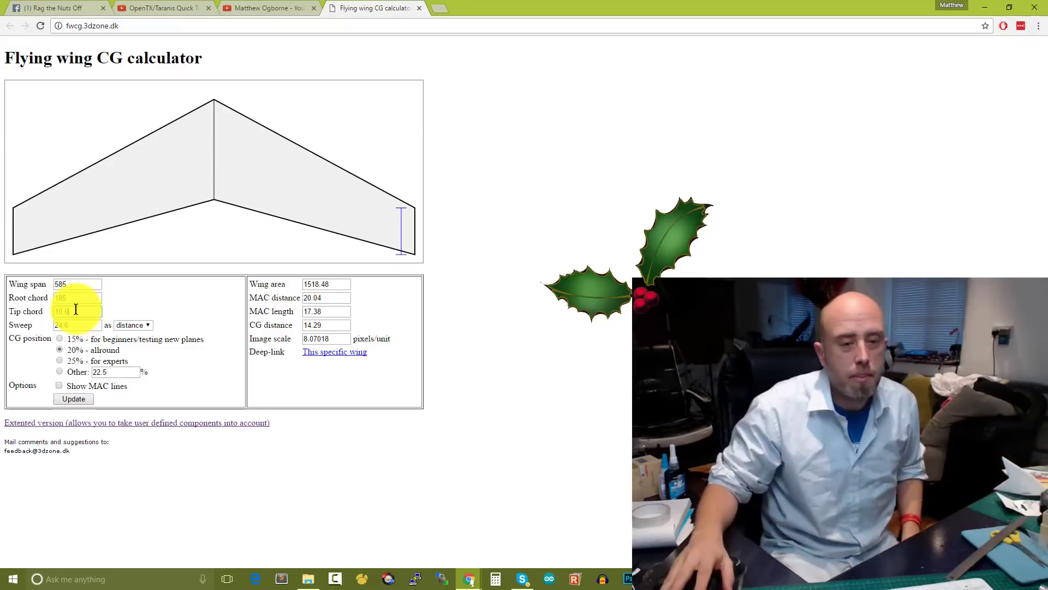
Step: Type 155 over the old 10.6 tip chord, then clear that entry
double_click(72, 311)
text(155)
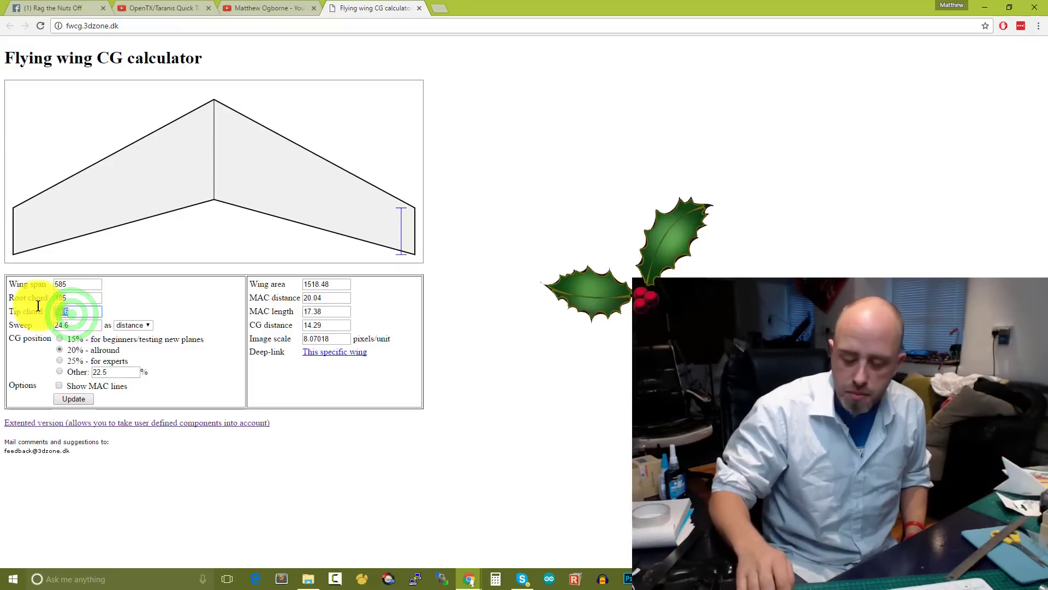
key(BackSpace)
key(BackSpace)
key(BackSpace)
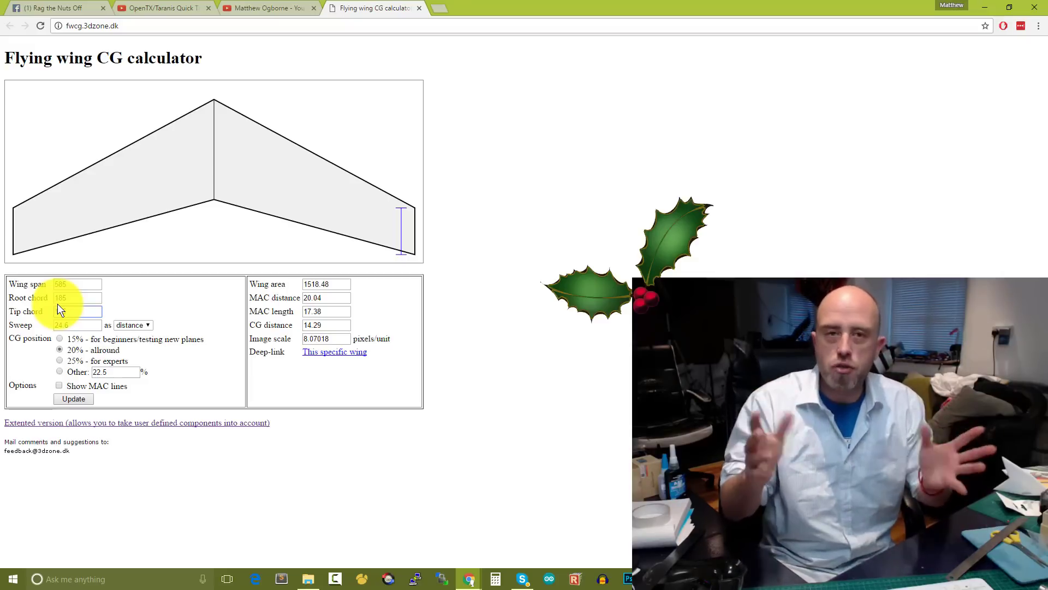
Step: Retype 155 as the tip chord and commit it so the wing drawing updates
text(155)
click(80, 325)
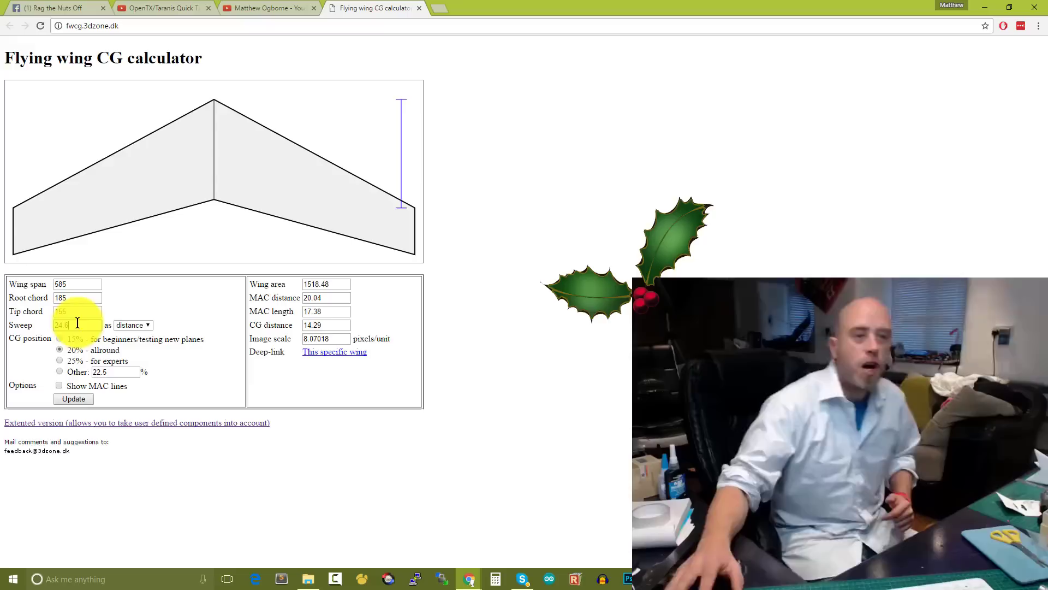
Step: Replace the 24.6 sweep with 150 and commit it so the wing redraws
double_click(77, 323)
text(150)
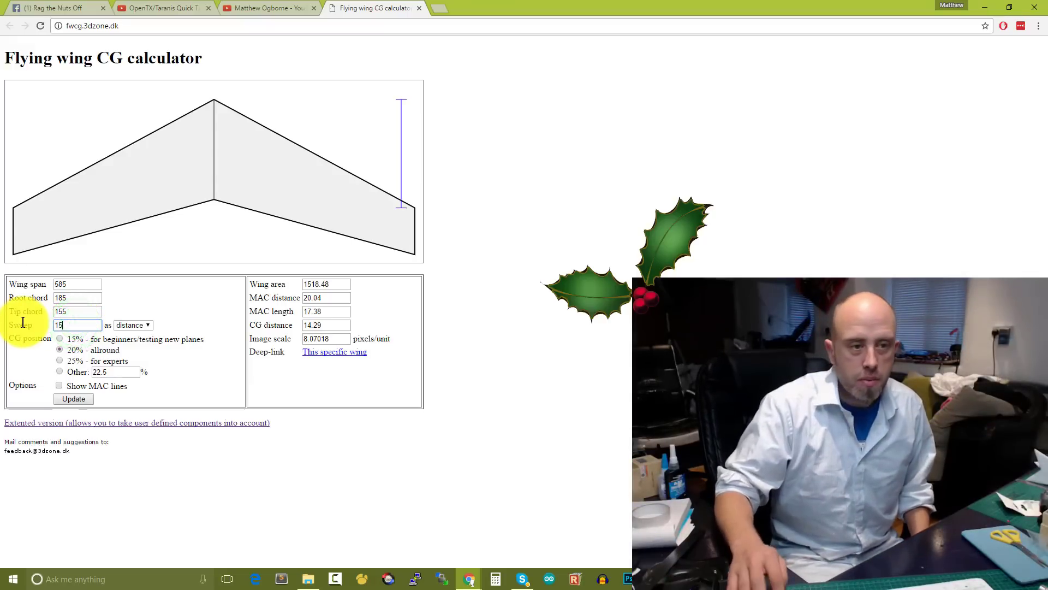
click(75, 317)
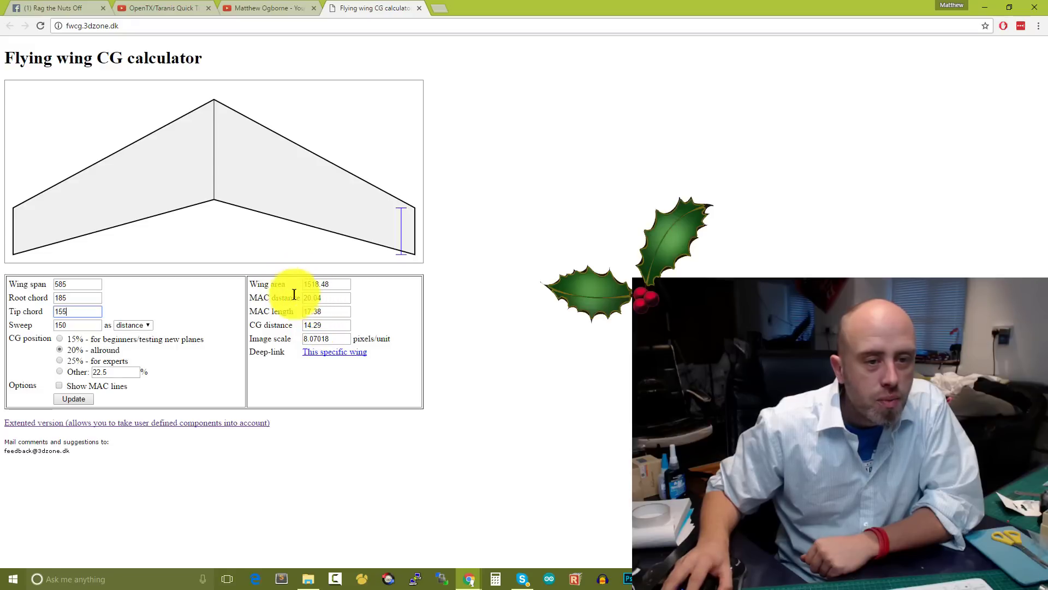
Step: Highlight the 14.29 CG distance result and choose the 25% for experts CG position
double_click(329, 325)
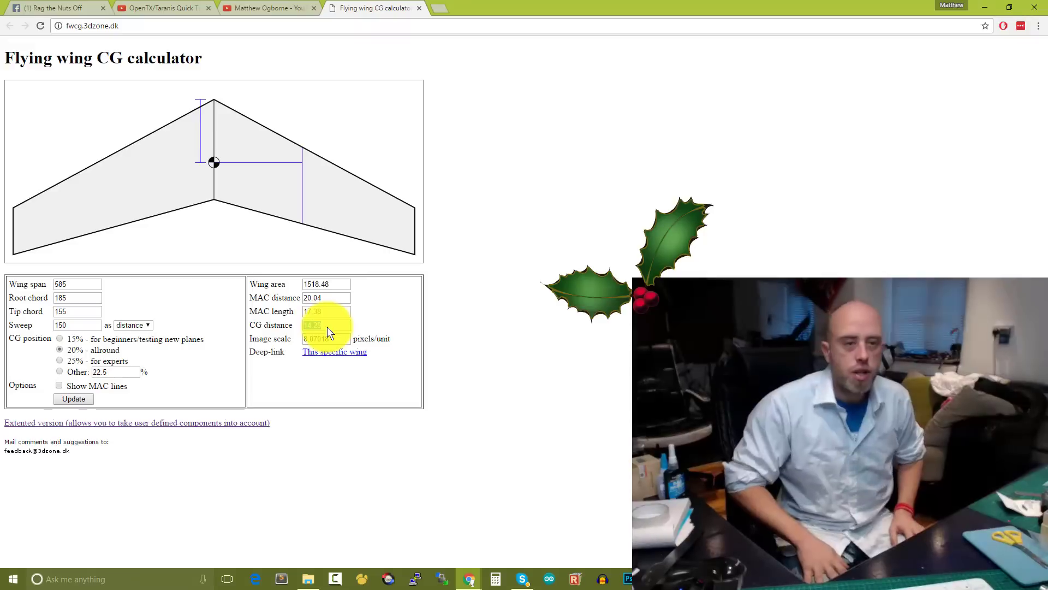
click(60, 358)
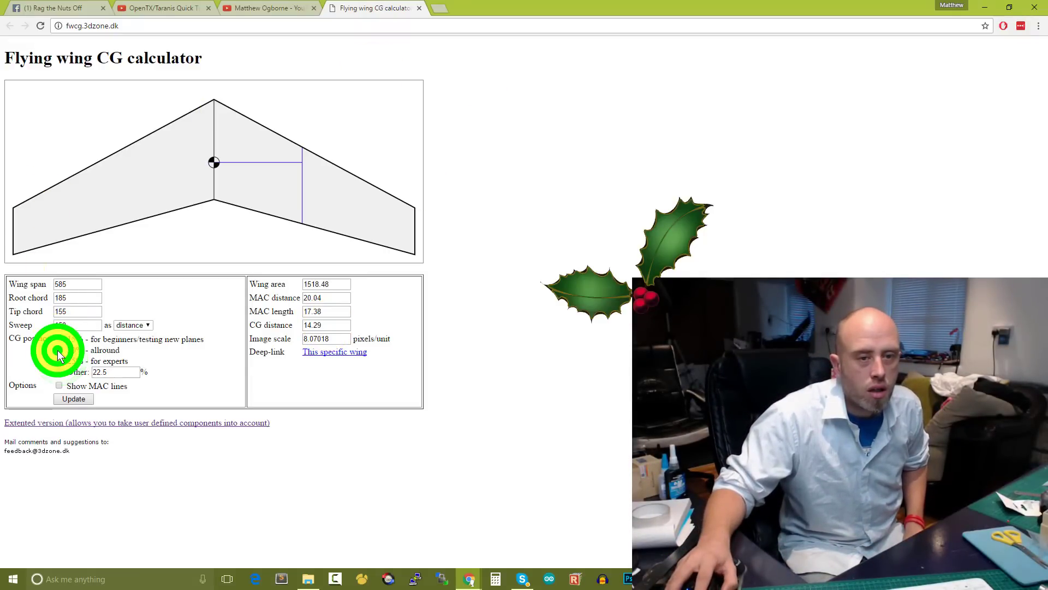
Step: Recalculate with the 20% allround CG position and highlight the resulting 106.88 CG distance
click(74, 399)
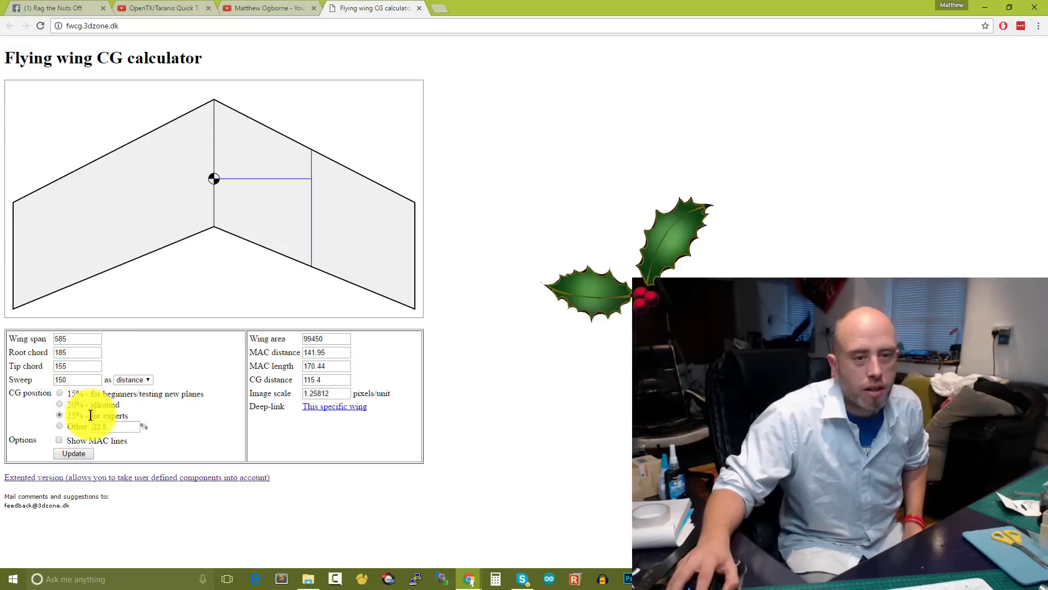
click(62, 405)
click(80, 454)
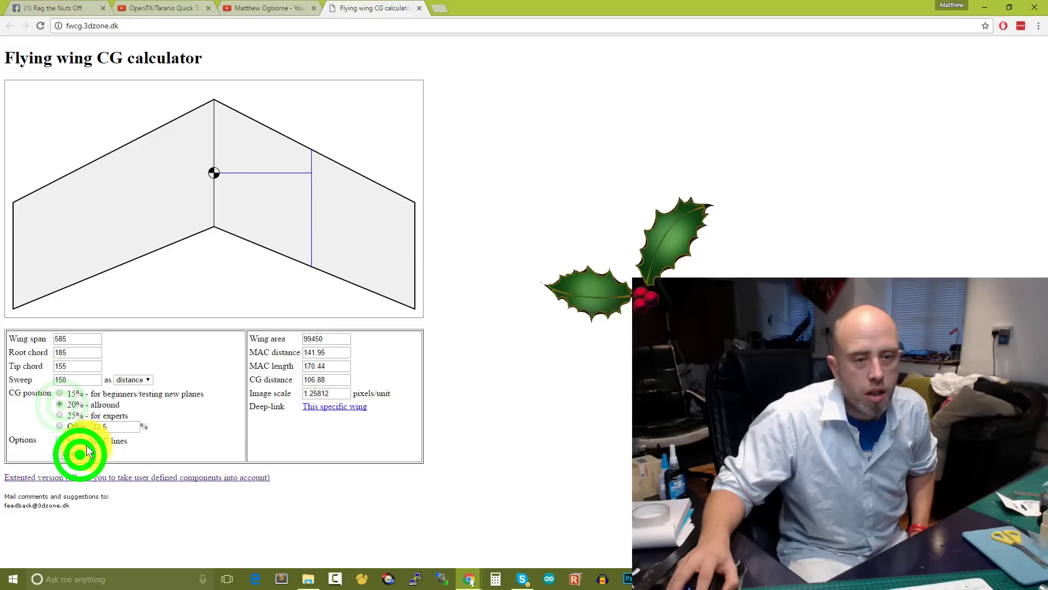
double_click(328, 379)
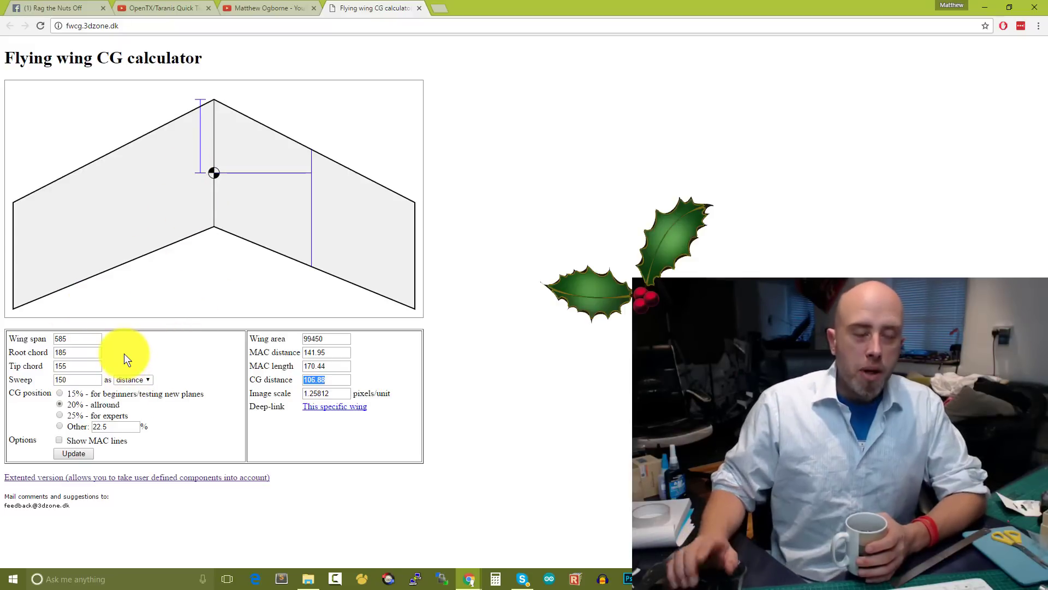
click(77, 339)
click(78, 358)
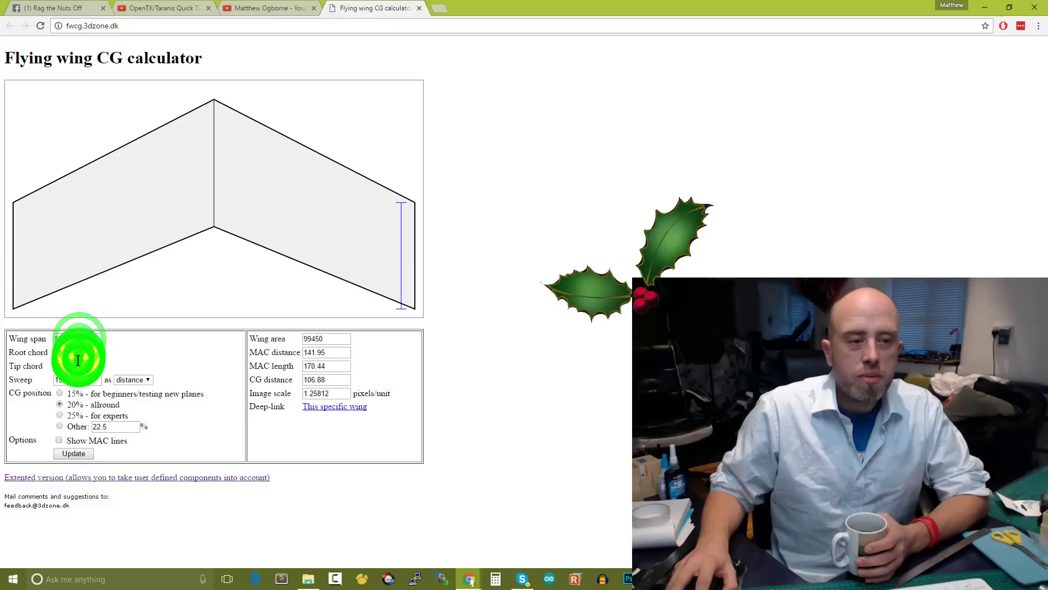
double_click(330, 379)
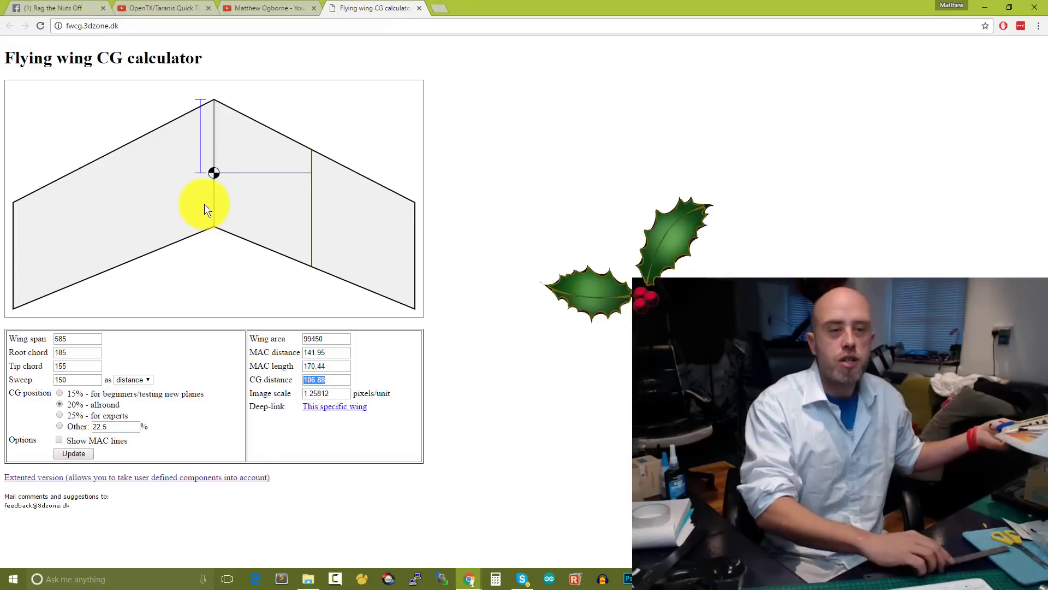
Step: Display the dimension lines for span 585, root chord 185, tip chord 155 and sweep 150 in turn
click(74, 340)
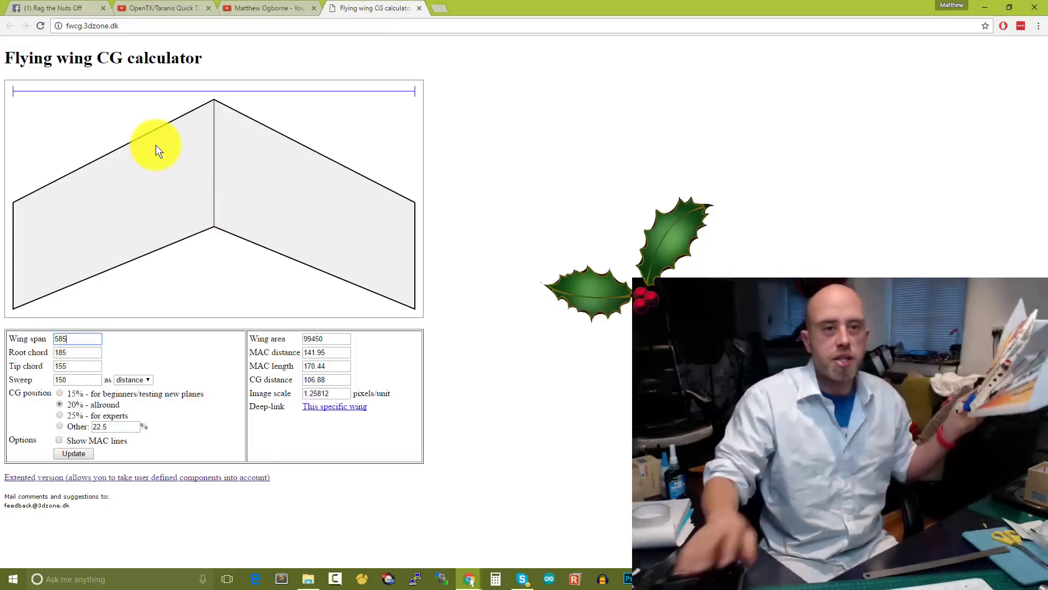
click(93, 348)
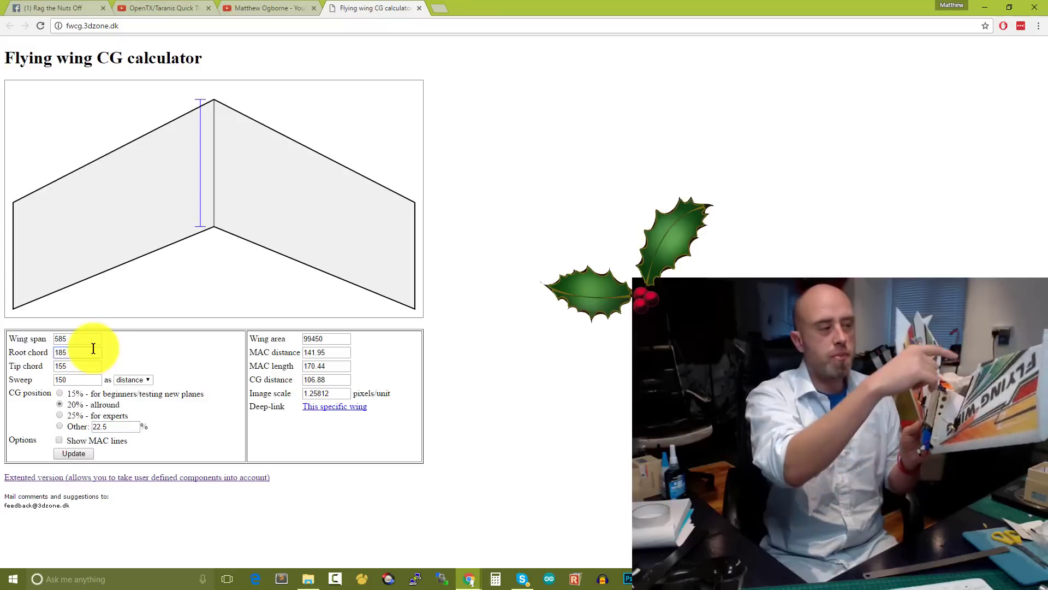
click(85, 370)
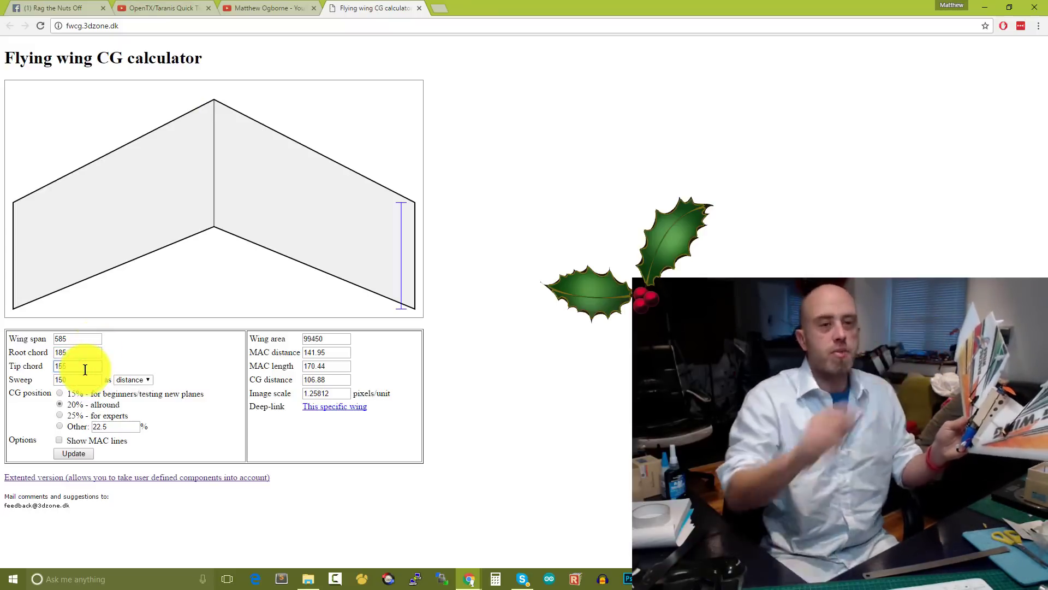
click(90, 378)
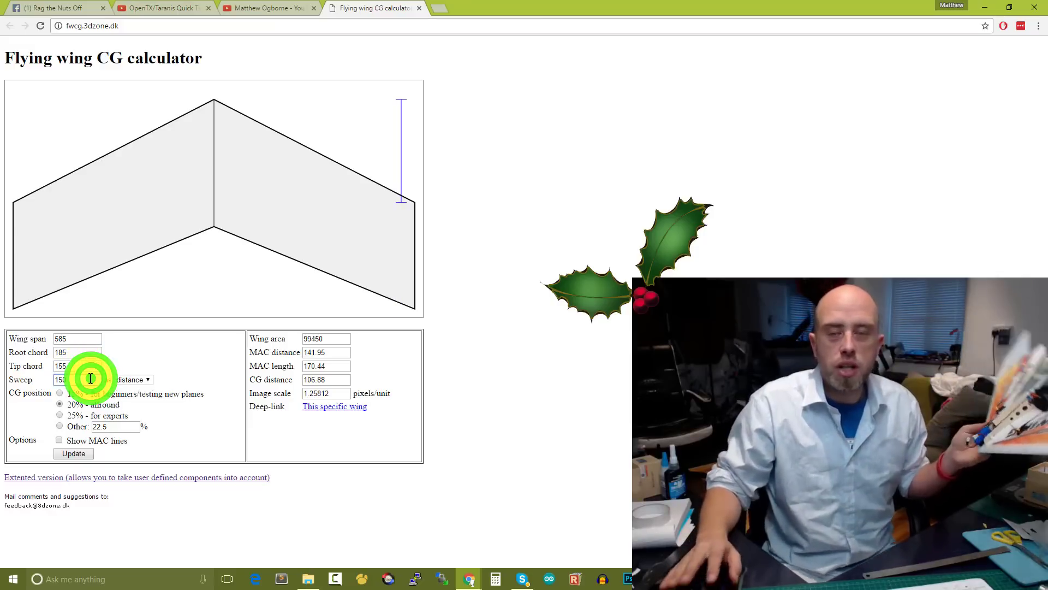